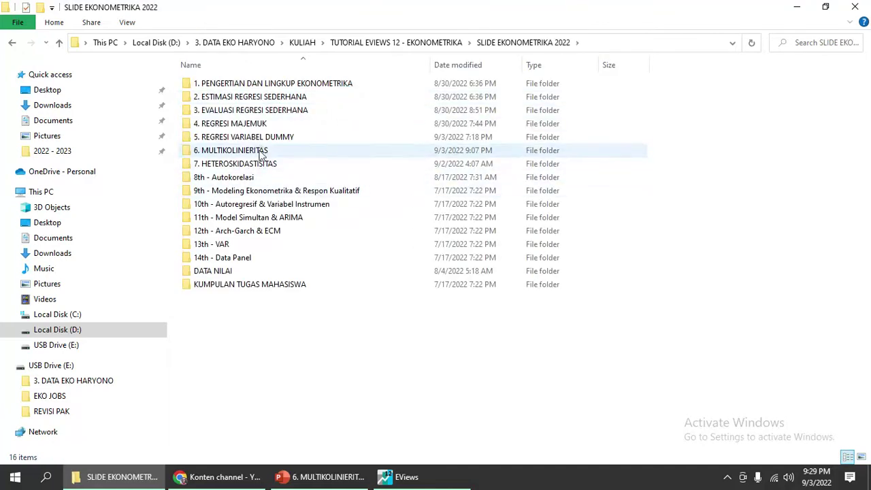
Step: Open the 6th-contoh2 Korelasi Parsial workfile from the 6. MULTIKOLINIERITAS folder and compare it with slide 17 of the presentation
{"action": "double_click", "coordinate": [261, 149]}
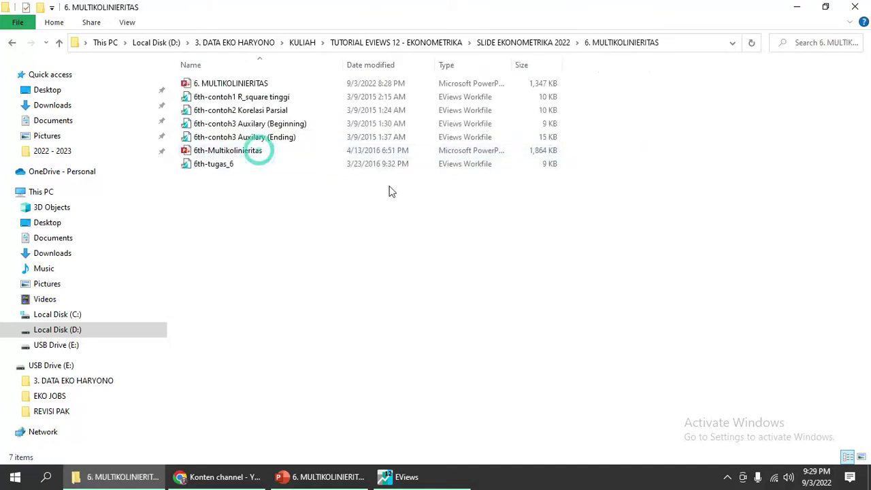
{"action": "double_click", "coordinate": [256, 114]}
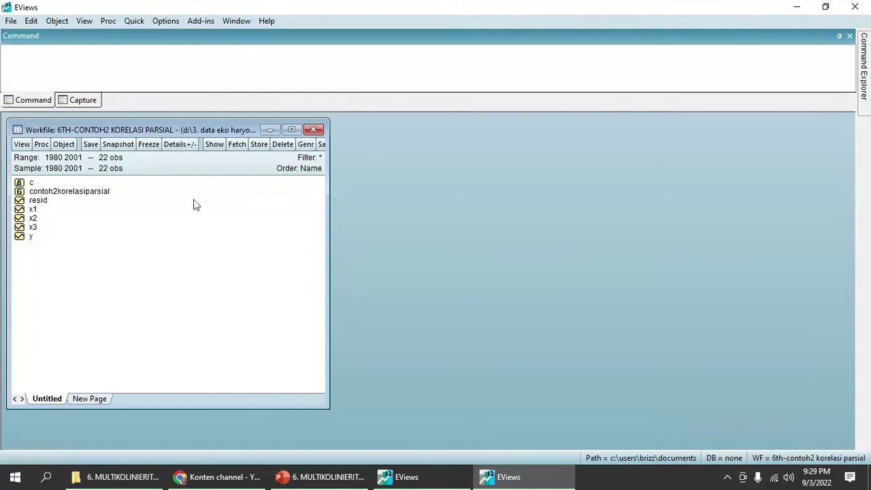
{"action": "left_click", "coordinate": [327, 478]}
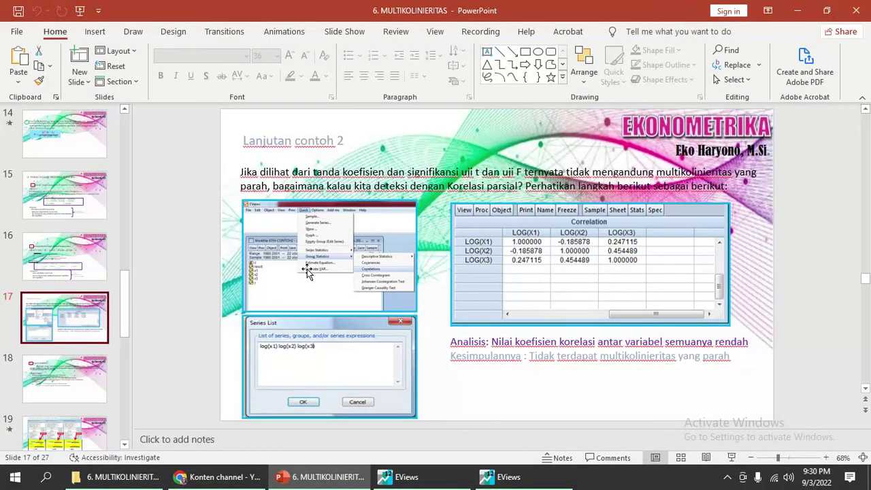
{"action": "left_click", "coordinate": [508, 479]}
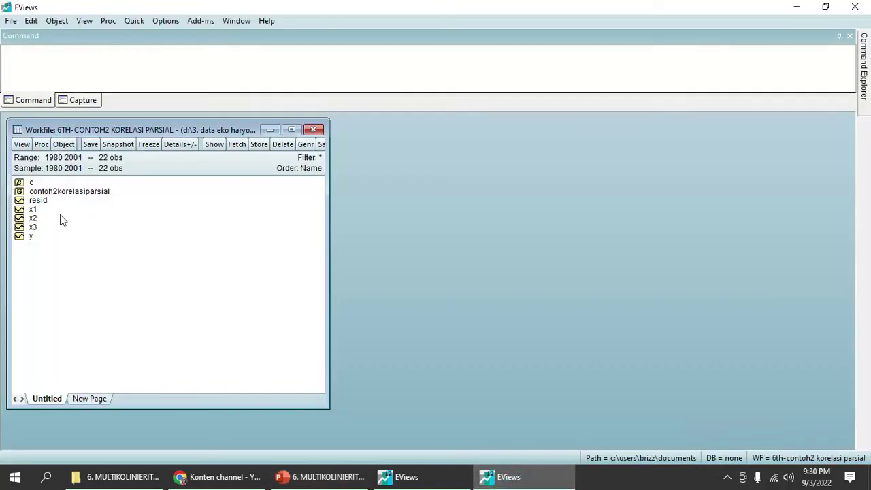
Step: Open the series y, x1, x2 and x3 and arrange their windows side by side in the workspace
{"action": "double_click", "coordinate": [32, 236]}
{"action": "left_click_drag", "start_coordinate": [145, 144], "coordinate": [292, 123]}
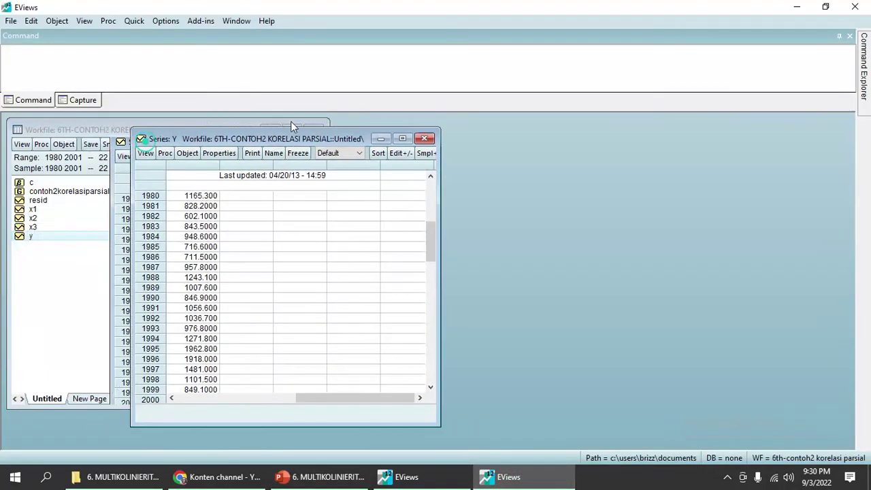
{"action": "double_click", "coordinate": [33, 209]}
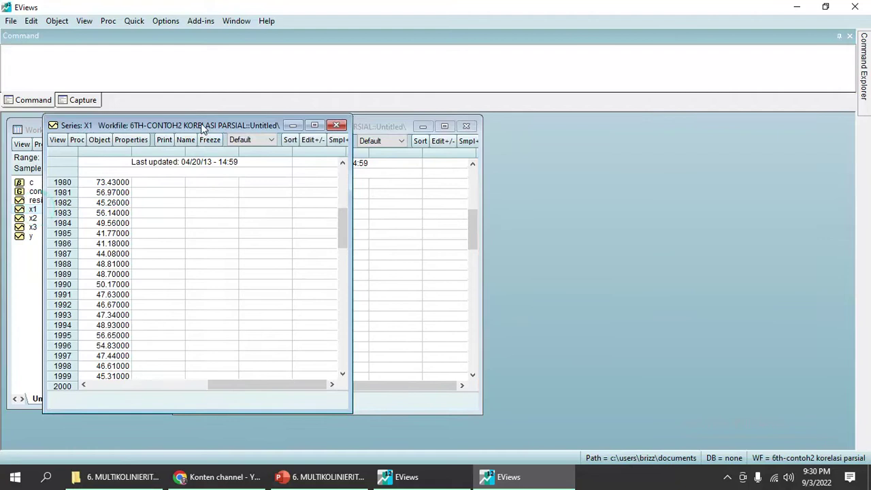
{"action": "left_click_drag", "start_coordinate": [200, 124], "coordinate": [528, 119]}
{"action": "double_click", "coordinate": [39, 219]}
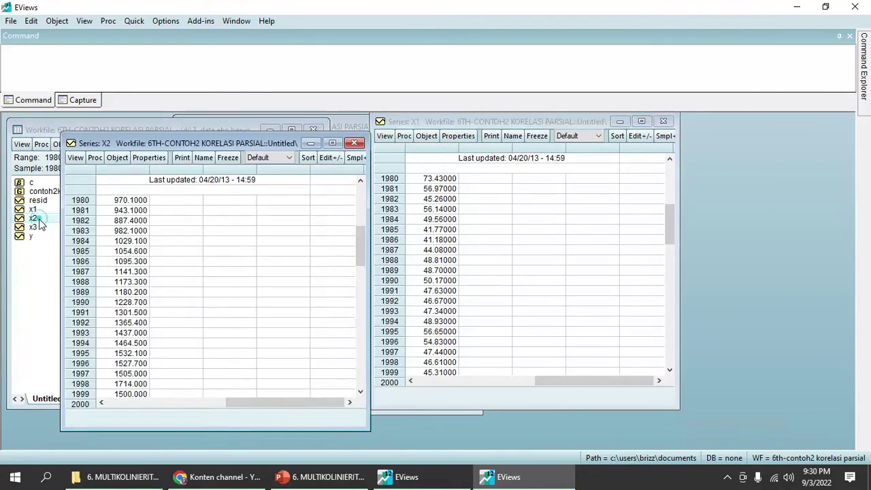
{"action": "left_click_drag", "start_coordinate": [316, 119], "coordinate": [626, 131]}
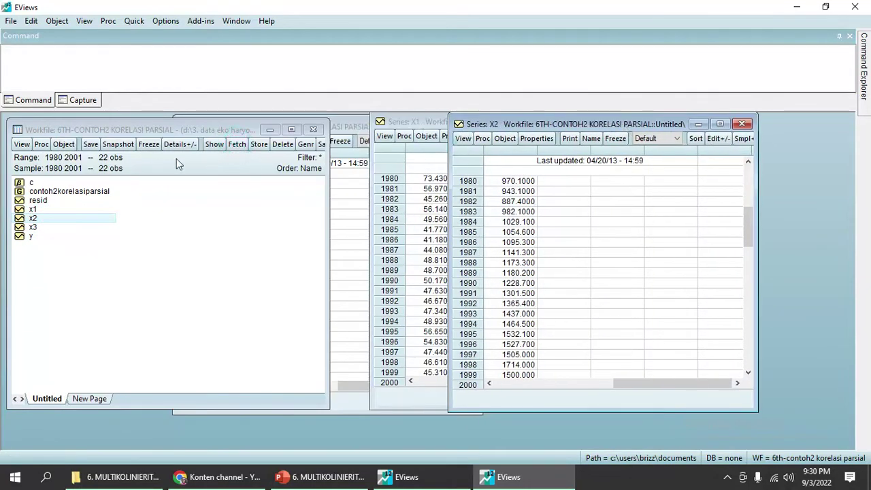
{"action": "double_click", "coordinate": [33, 227]}
{"action": "left_click_drag", "start_coordinate": [252, 106], "coordinate": [708, 123]}
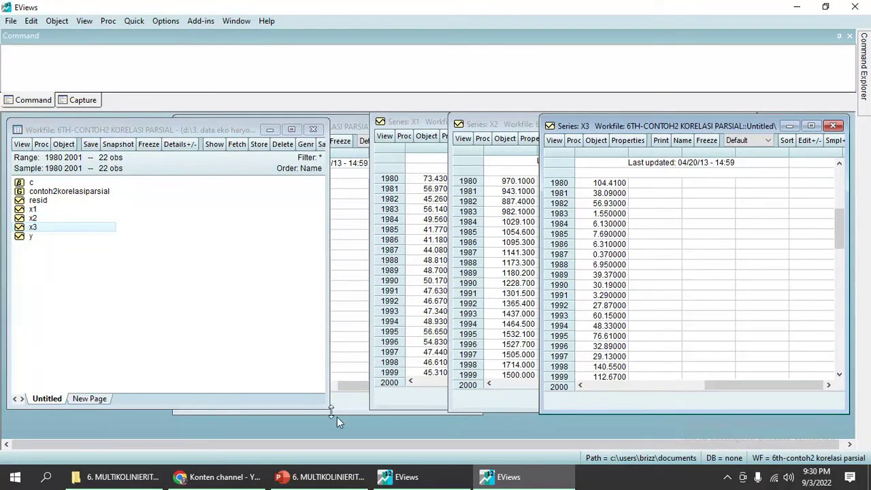
Step: Review the definitions of Y, X1, X2 and X3 on slide 16 of the PowerPoint presentation
{"action": "left_click", "coordinate": [321, 477]}
{"action": "left_click", "coordinate": [41, 266]}
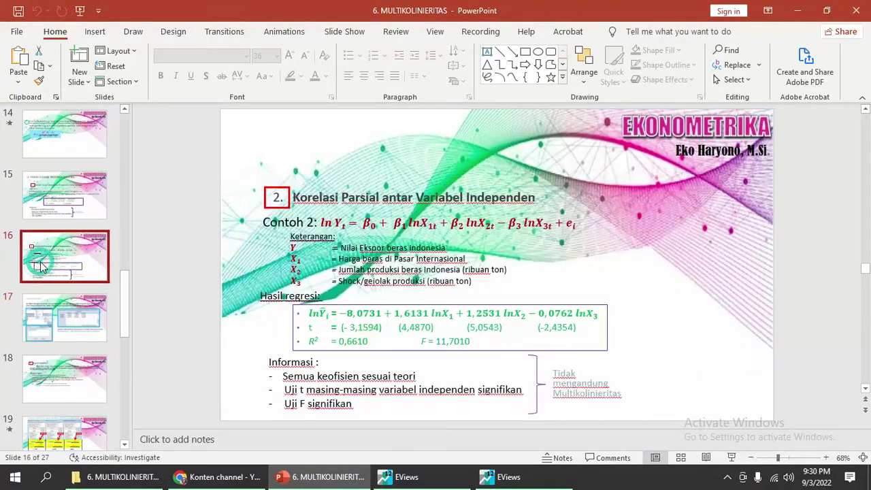
{"action": "left_click_drag", "start_coordinate": [340, 248], "coordinate": [564, 279]}
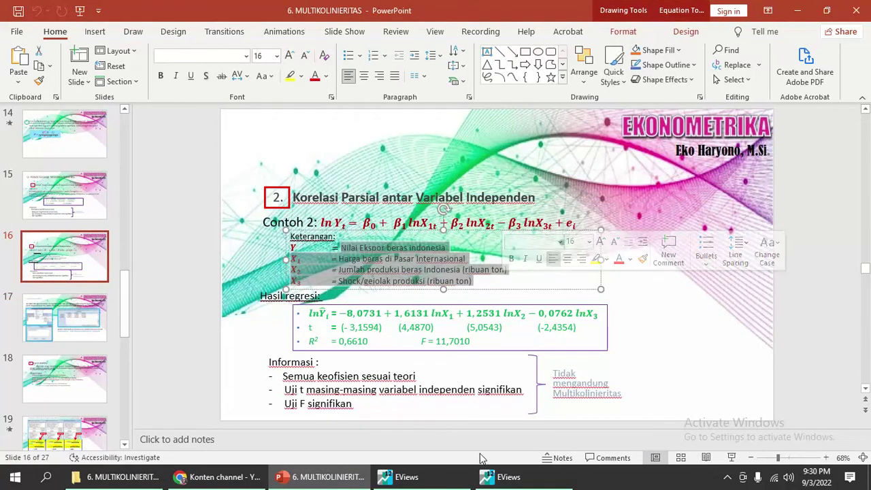
Step: Close the extra empty EViews session and return to the one with the Korelasi Parsial workfile
{"action": "left_click", "coordinate": [409, 478]}
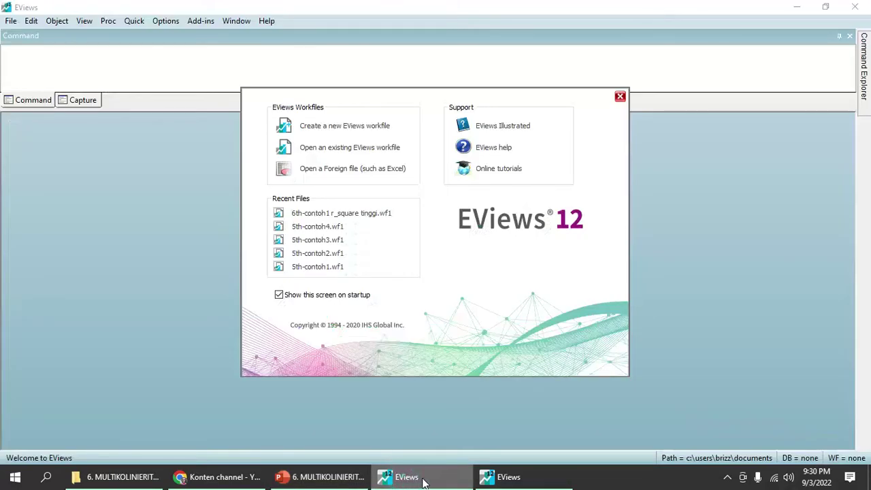
{"action": "left_click", "coordinate": [621, 98]}
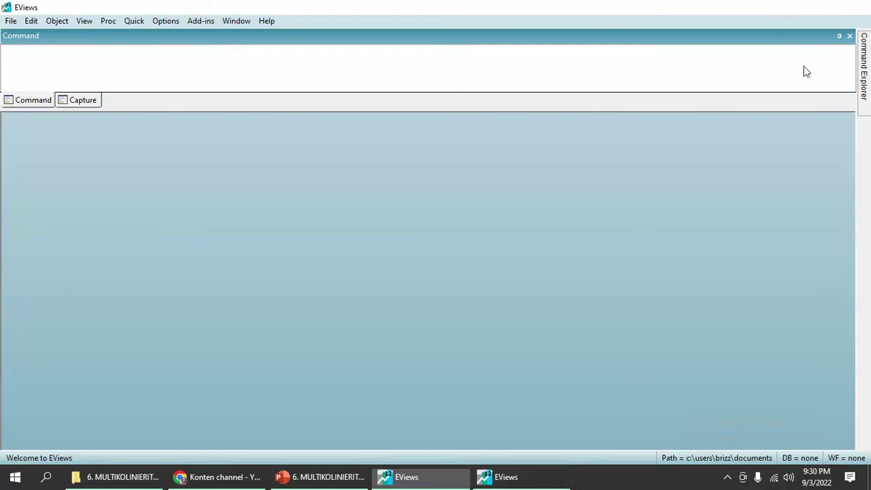
{"action": "key", "text": "alt+F4"}
{"action": "left_click", "coordinate": [407, 477]}
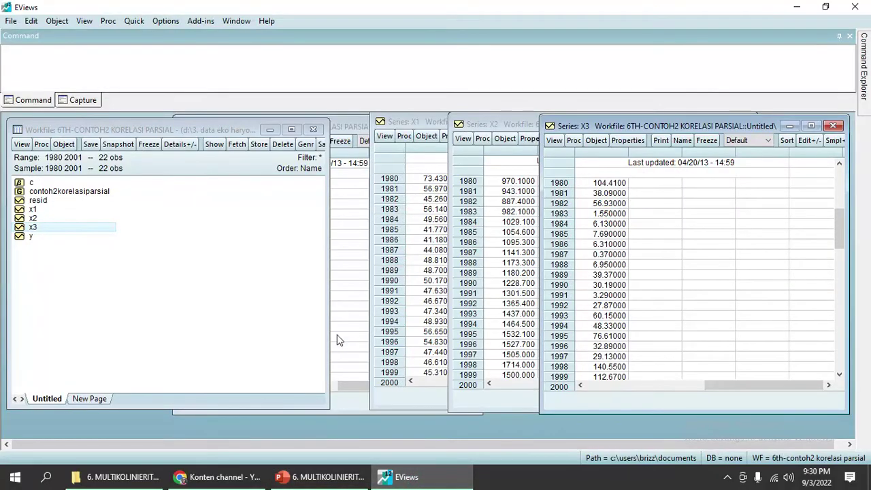
Step: Read the regression results on slide 16 and the partial correlation procedure on slide 17, and return to EViews
{"action": "left_click", "coordinate": [316, 477]}
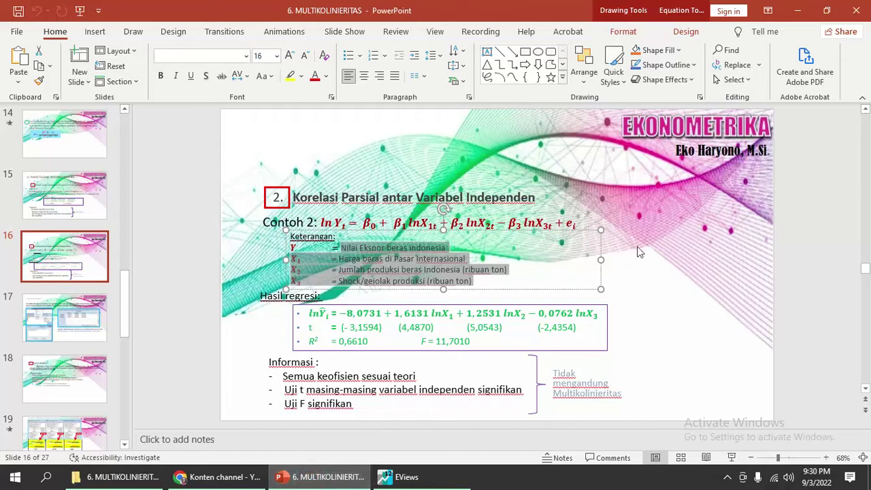
{"action": "left_click", "coordinate": [672, 249]}
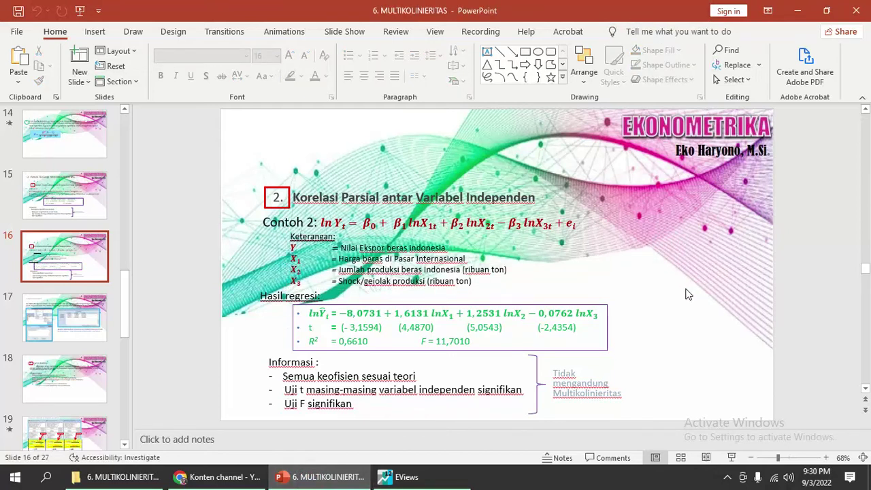
{"action": "scroll", "coordinate": [281, 347], "scroll_direction": "down", "scroll_amount": 1}
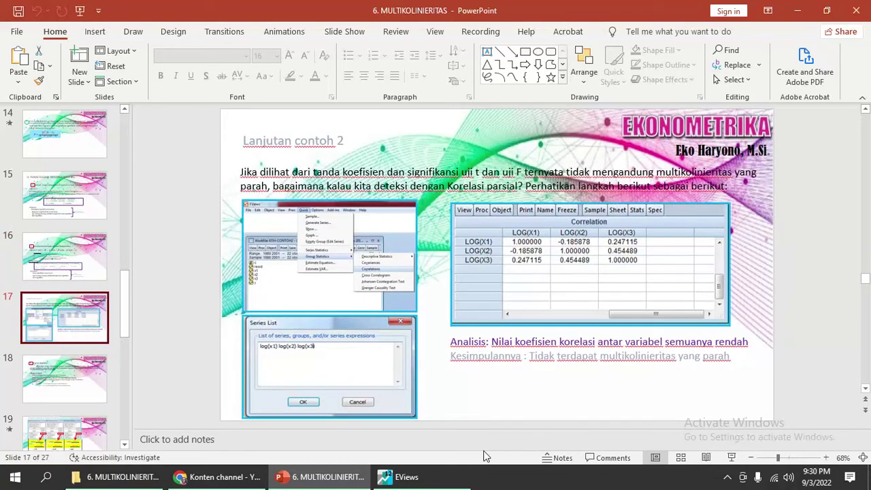
{"action": "left_click", "coordinate": [425, 480]}
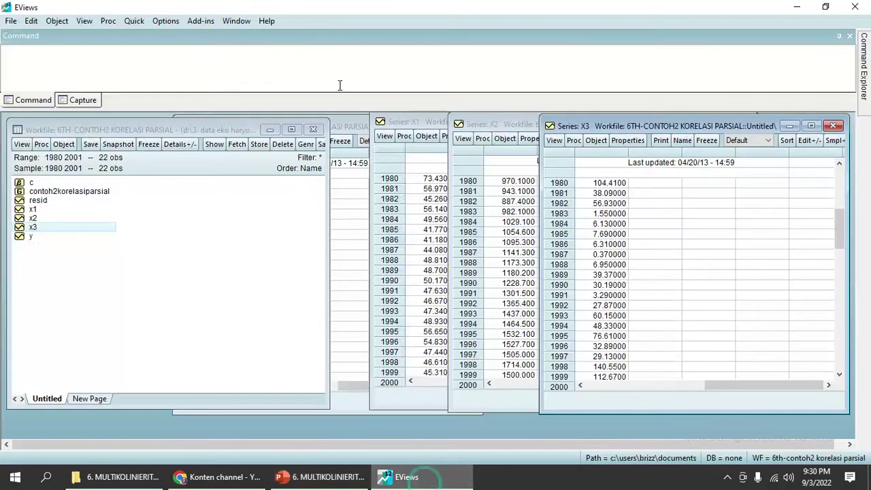
Step: Try to estimate a least squares equation specified as log(x1) log (x2) log (x3) for the sample 1980 2001
{"action": "left_click", "coordinate": [134, 21]}
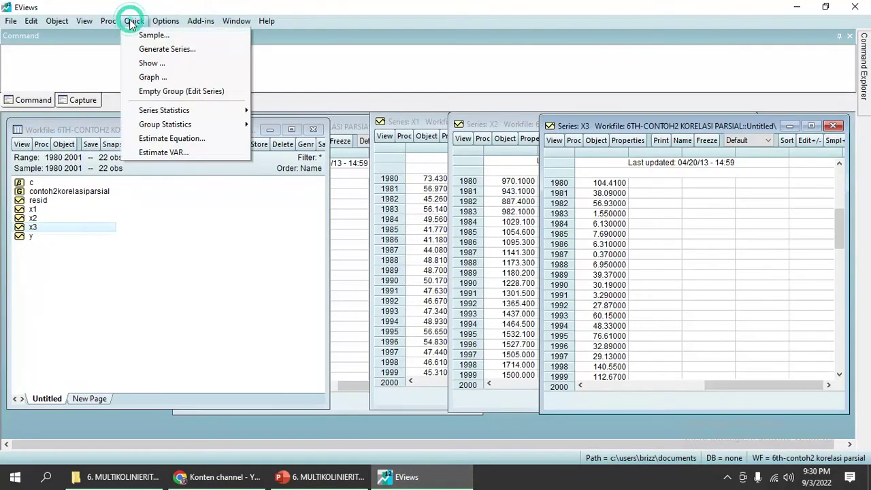
{"action": "left_click", "coordinate": [148, 139]}
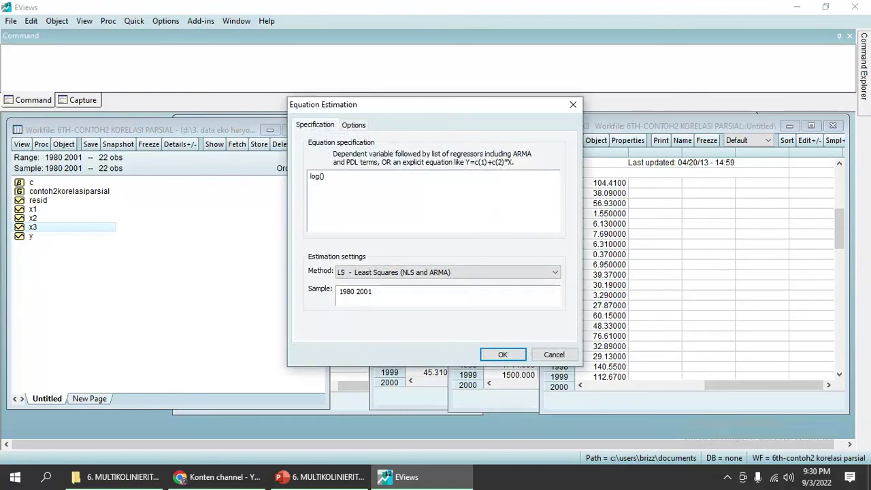
{"action": "type", "text": "log(x1"}
{"action": "left_click", "coordinate": [320, 477]}
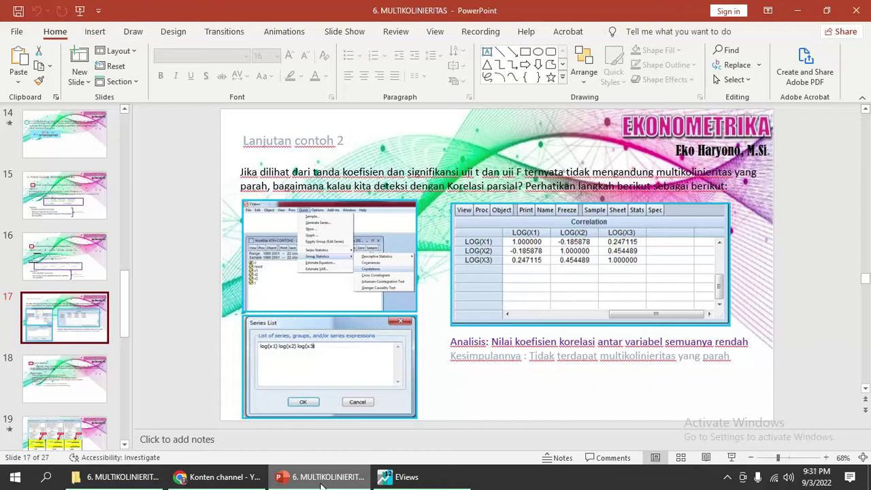
{"action": "left_click", "coordinate": [323, 482]}
{"action": "left_click", "coordinate": [389, 188]}
{"action": "type", "text": "log(x1) log (x2"}
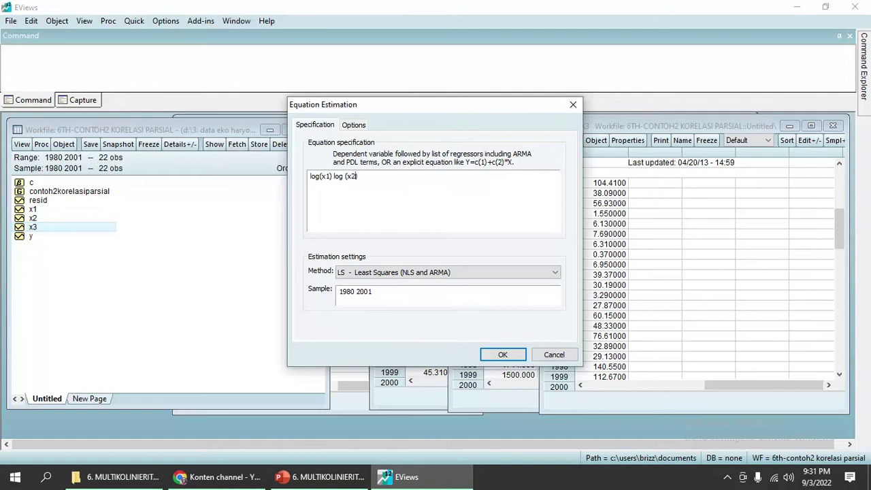
{"action": "type", "text": ") log ()"}
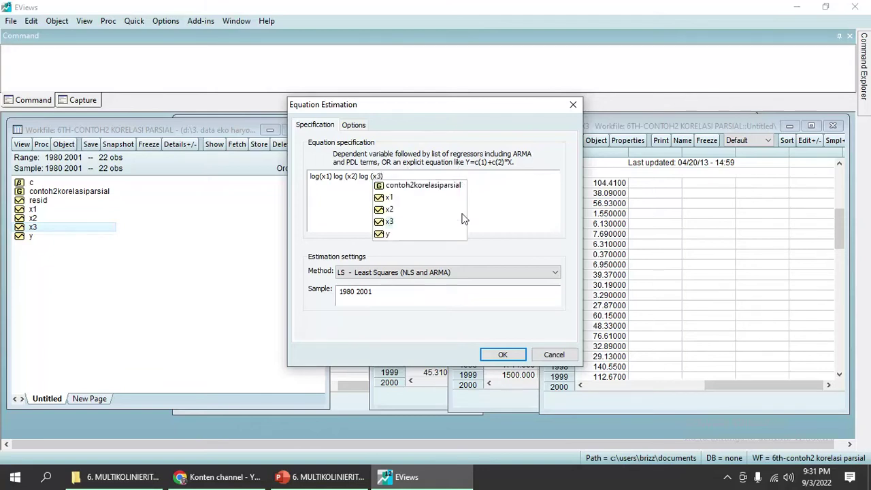
{"action": "left_click", "coordinate": [516, 361]}
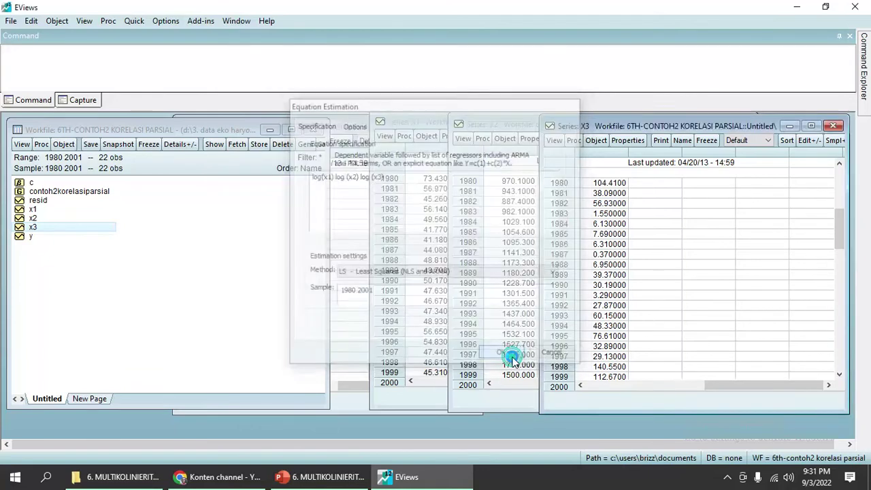
{"action": "left_click", "coordinate": [435, 260]}
{"action": "left_click", "coordinate": [553, 352]}
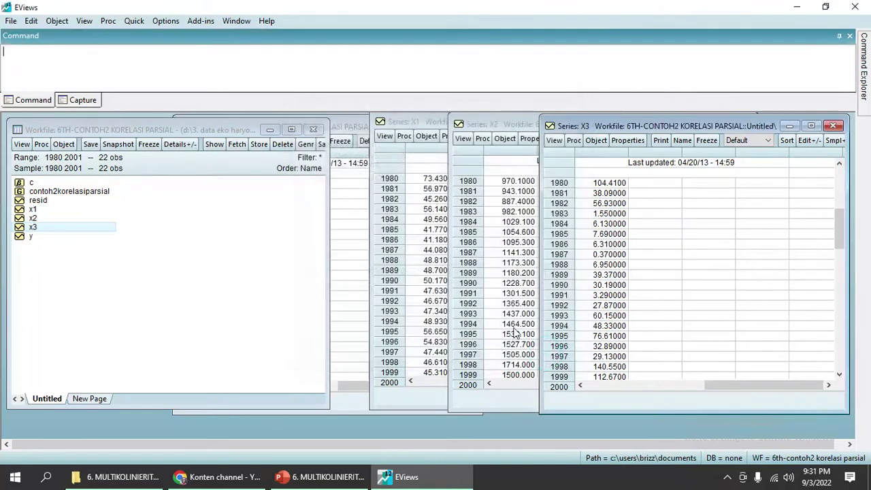
Step: Check slide 17 of the presentation for the statistics command used to detect partial correlation
{"action": "left_click", "coordinate": [134, 21]}
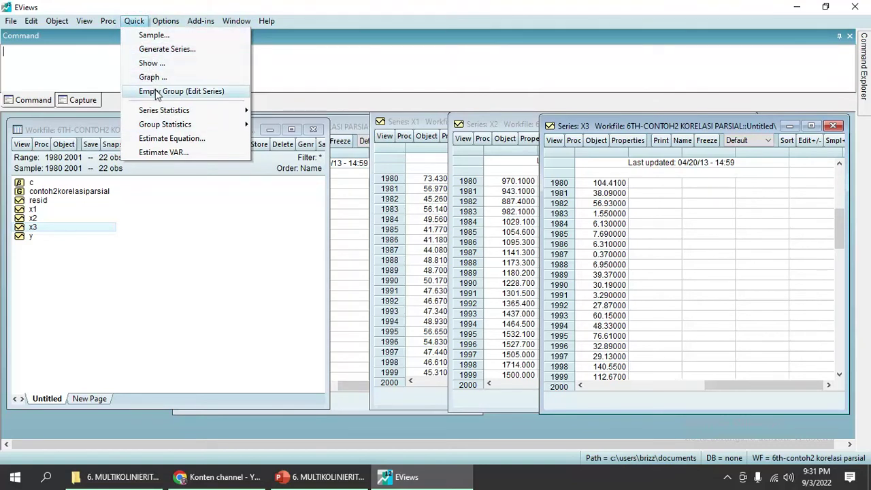
{"action": "mouse_move", "coordinate": [165, 113]}
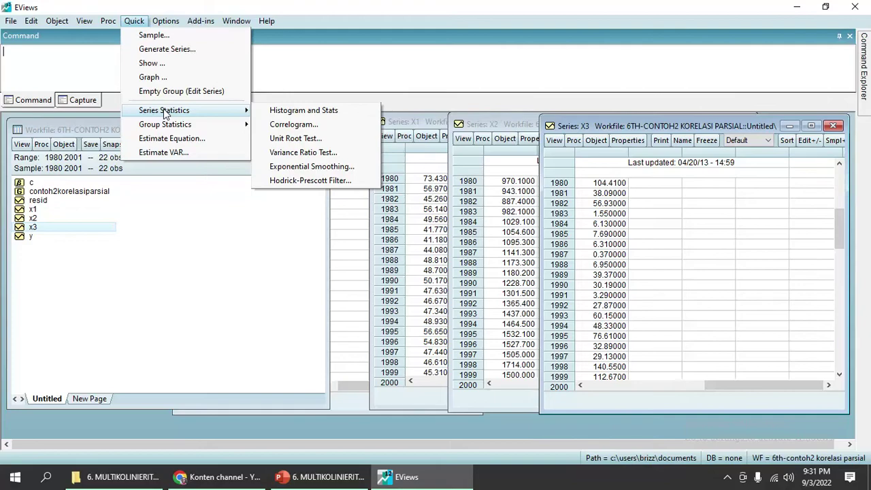
{"action": "left_click", "coordinate": [297, 482]}
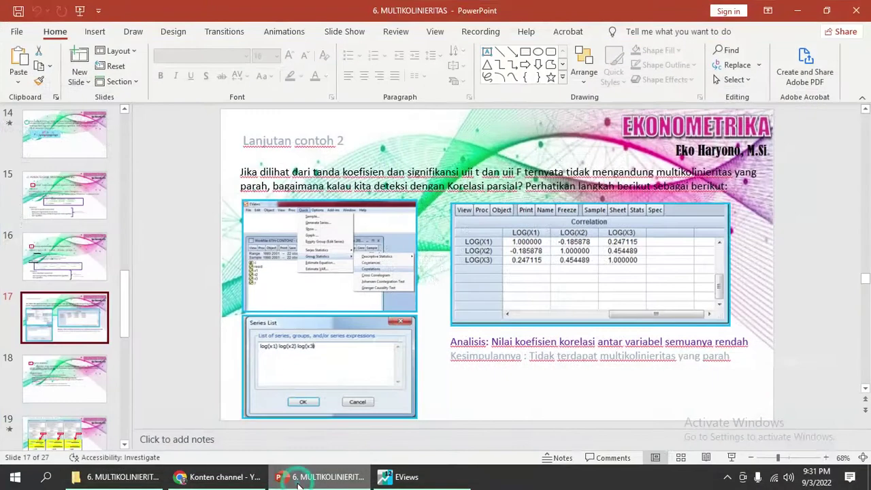
{"action": "left_click", "coordinate": [297, 483]}
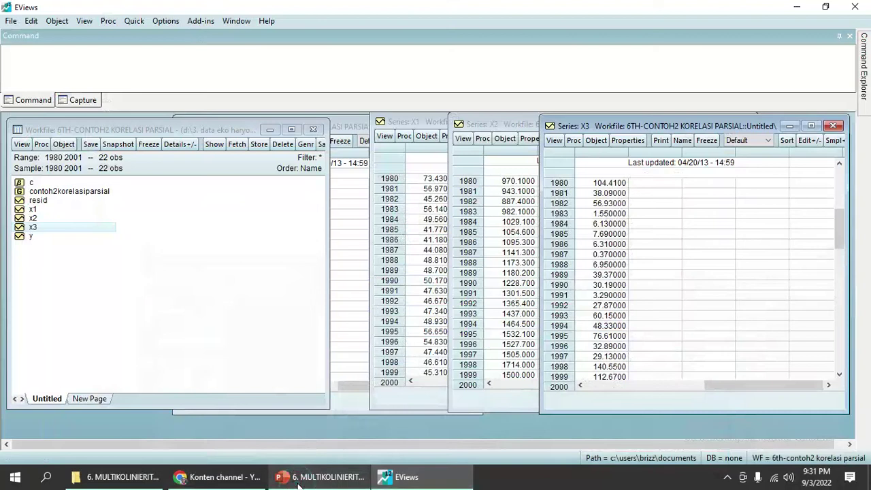
Step: Compute the group correlations for the series list log(x1) log(x2) log(x3)
{"action": "left_click", "coordinate": [134, 20]}
{"action": "mouse_move", "coordinate": [154, 130]}
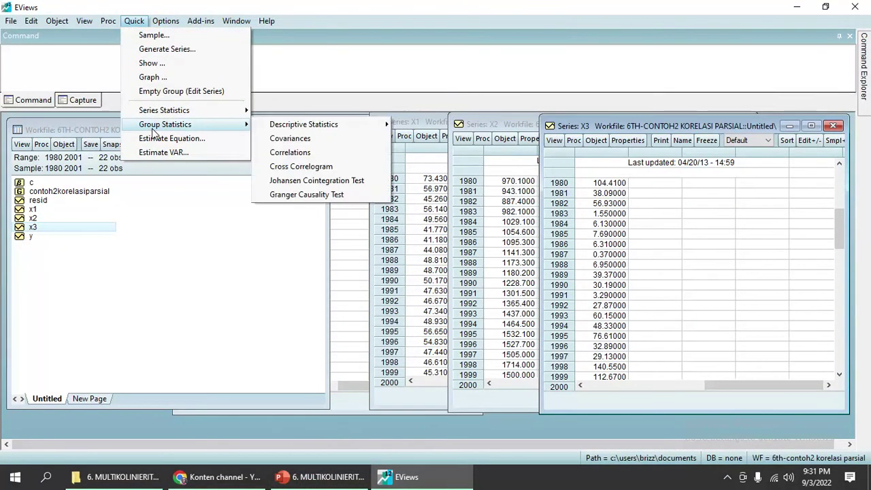
{"action": "mouse_move", "coordinate": [292, 130]}
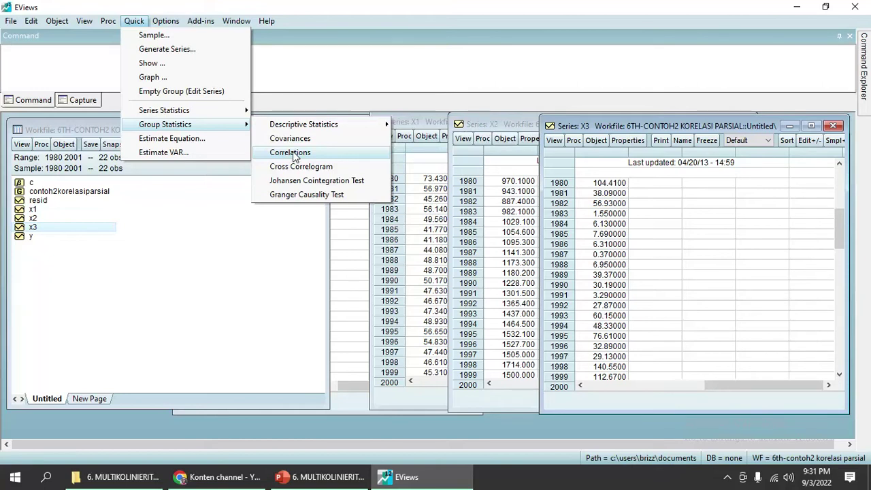
{"action": "left_click", "coordinate": [291, 153]}
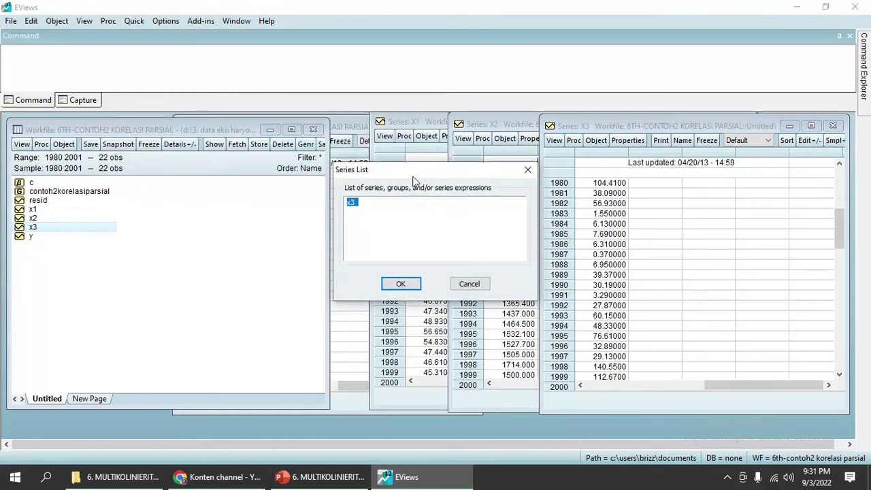
{"action": "left_click_drag", "start_coordinate": [376, 171], "coordinate": [327, 170]}
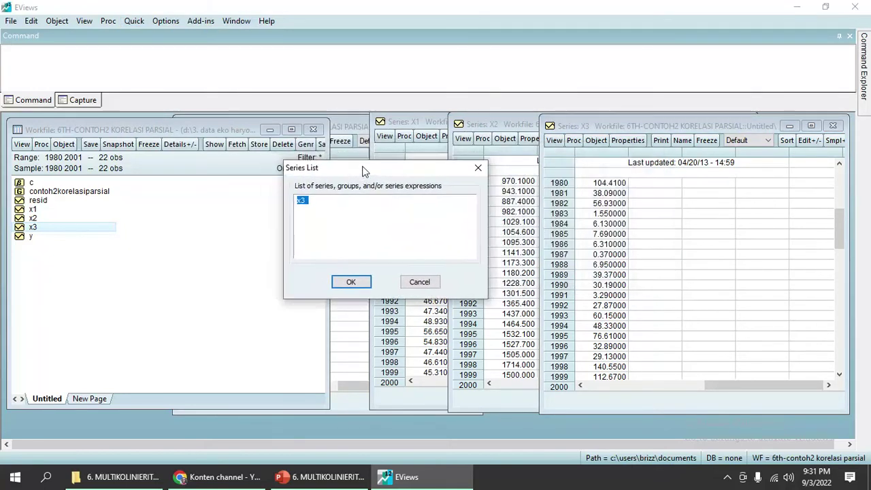
{"action": "key", "text": "BackSpace"}
{"action": "type", "text": "log"}
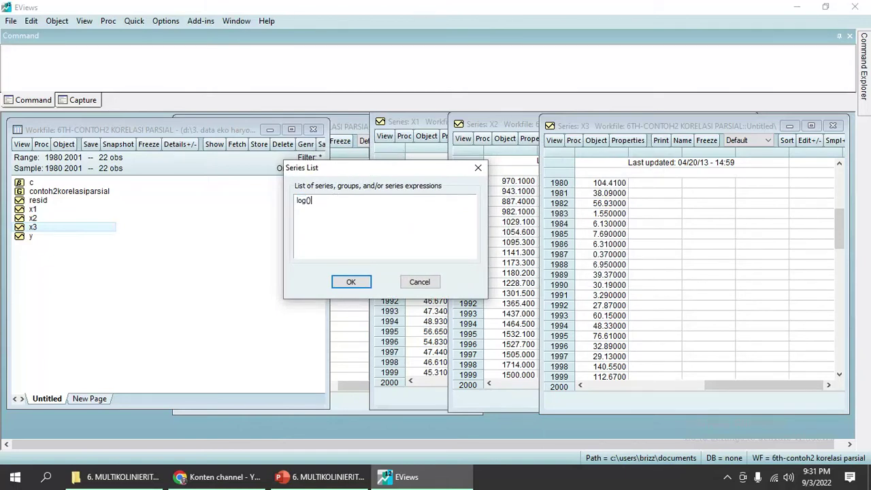
{"action": "type", "text": "(x1"}
{"action": "type", "text": ") log(x2) log(x3"}
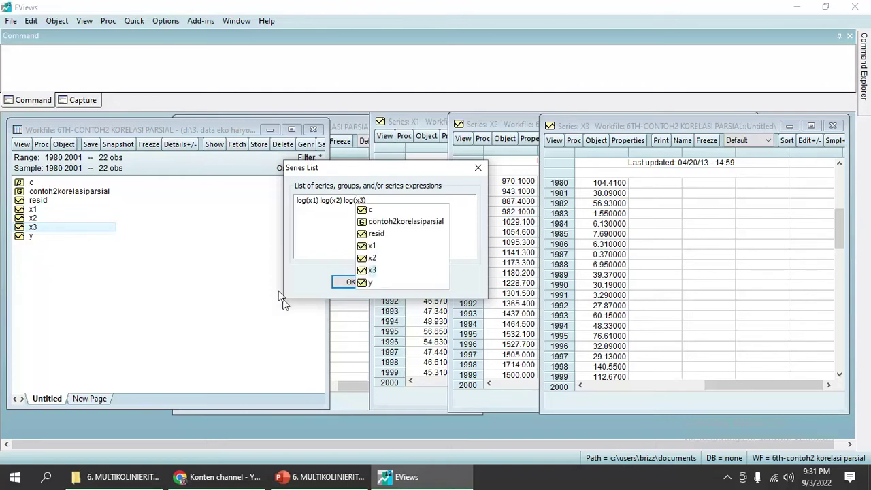
{"action": "left_click", "coordinate": [311, 241]}
{"action": "left_click", "coordinate": [347, 281]}
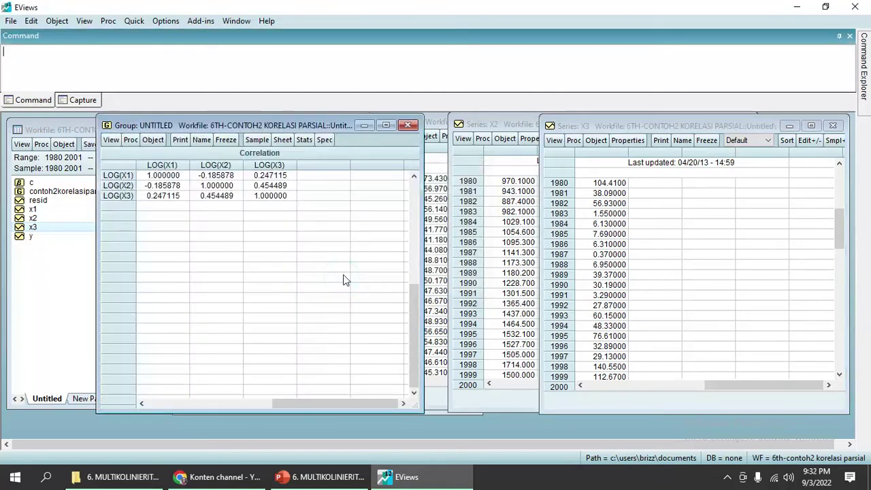
Step: Move and narrow the correlation table window to fit its three columns, and check the correlation of LOG(X1) with itself
{"action": "left_click_drag", "start_coordinate": [274, 130], "coordinate": [410, 128]}
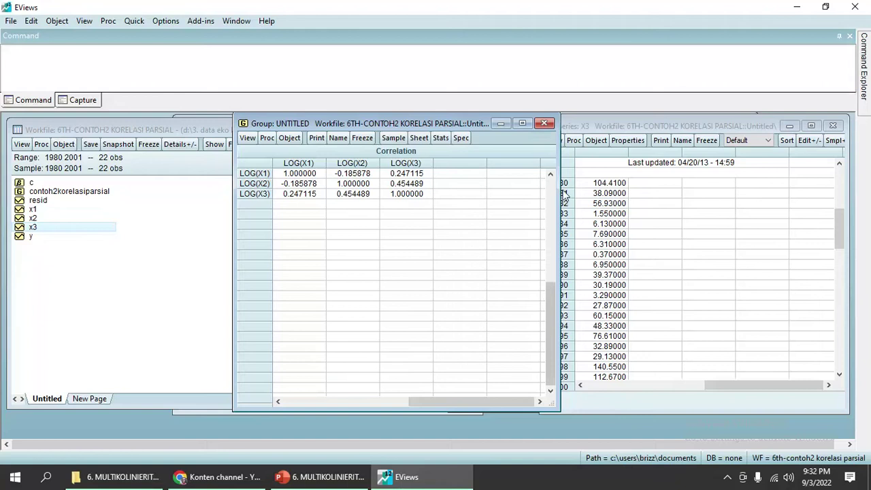
{"action": "left_click_drag", "start_coordinate": [559, 194], "coordinate": [470, 192]}
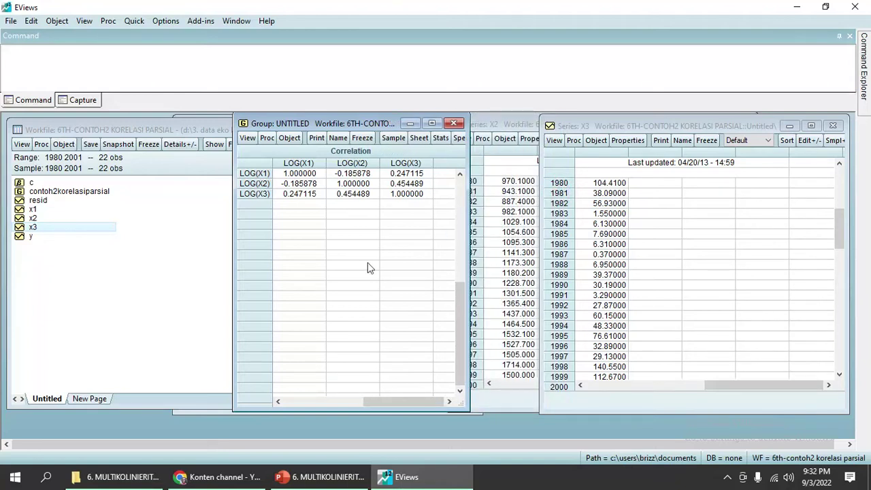
{"action": "left_click", "coordinate": [261, 178]}
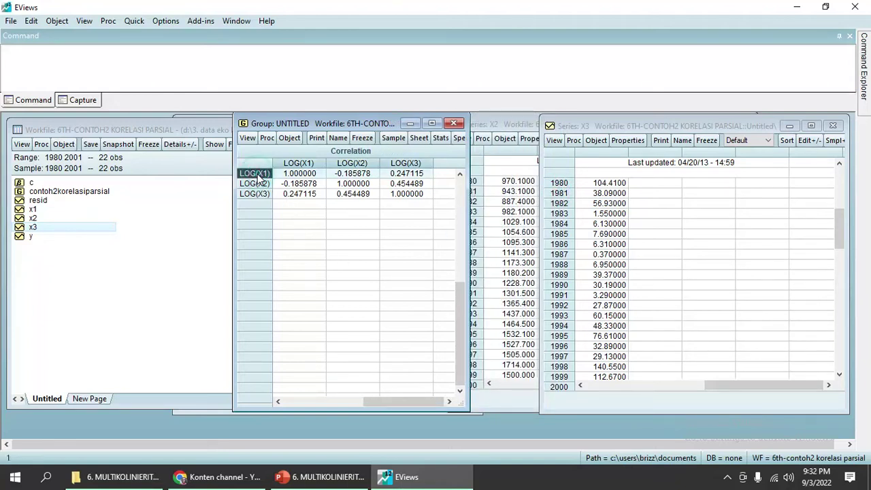
{"action": "left_click", "coordinate": [298, 179]}
{"action": "left_click", "coordinate": [298, 179]}
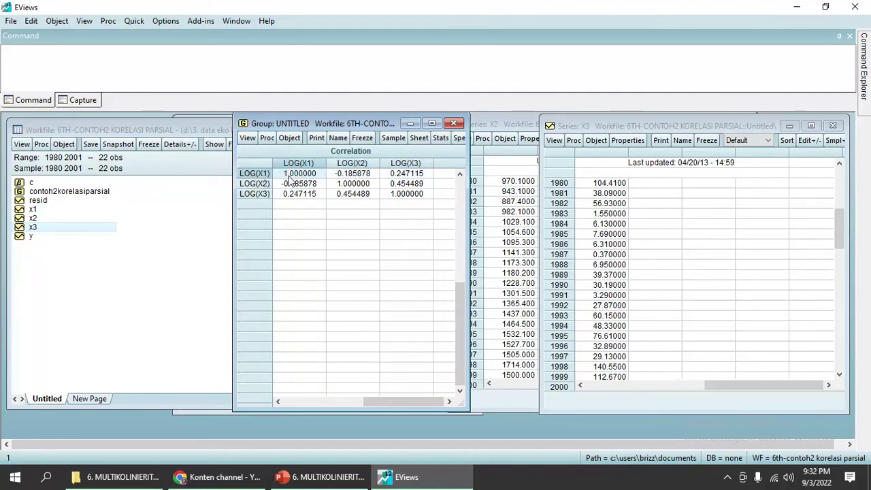
{"action": "left_click", "coordinate": [255, 175]}
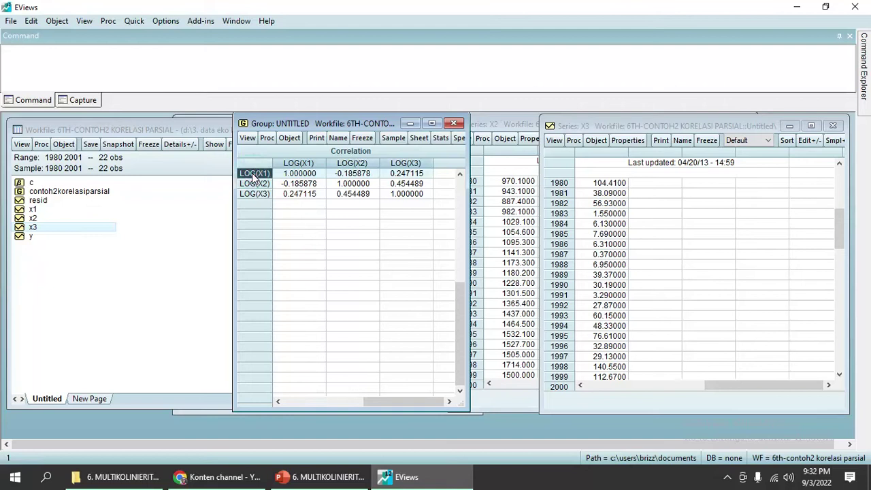
Step: Examine the pairwise correlations of LOG(X1) with LOG(X2) and LOG(X3) along its row and column of the table
{"action": "left_click", "coordinate": [368, 174]}
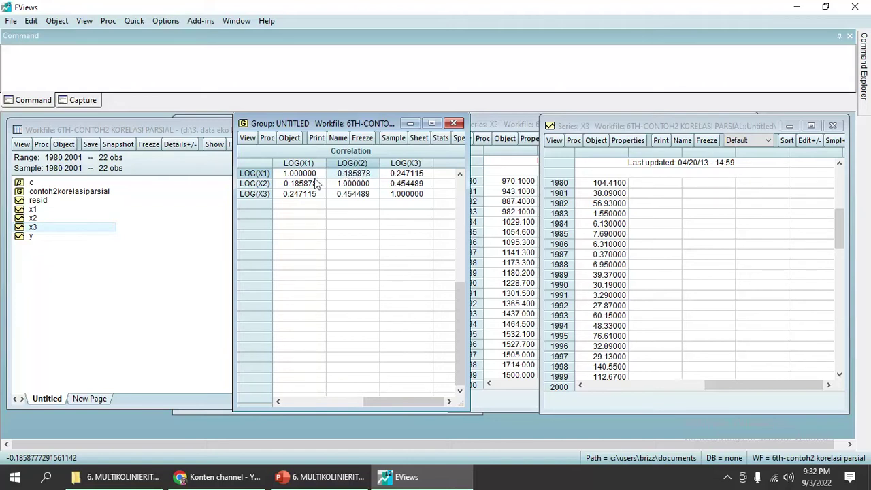
{"action": "left_click", "coordinate": [261, 174]}
{"action": "left_click", "coordinate": [354, 174]}
{"action": "left_click", "coordinate": [352, 164]}
{"action": "left_click", "coordinate": [354, 175]}
{"action": "left_click", "coordinate": [406, 174]}
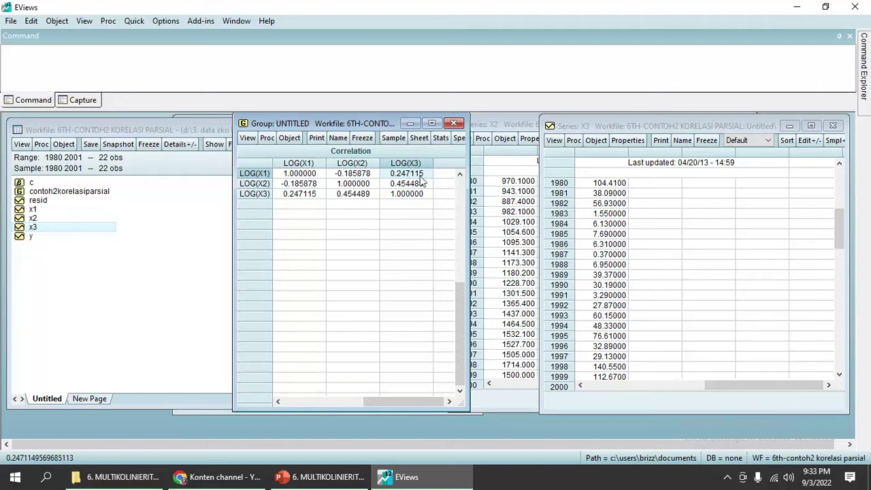
{"action": "left_click", "coordinate": [417, 196]}
{"action": "left_click", "coordinate": [410, 174]}
{"action": "left_click", "coordinate": [312, 164]}
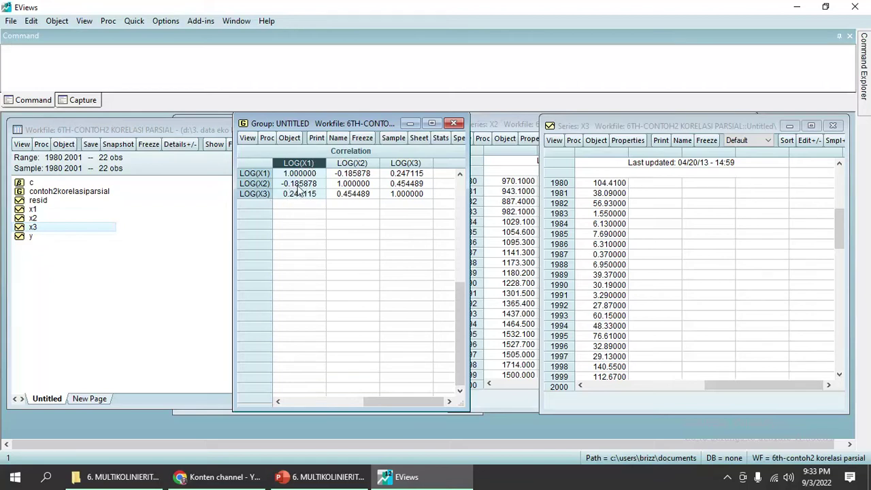
{"action": "left_click", "coordinate": [299, 184]}
{"action": "left_click", "coordinate": [303, 194]}
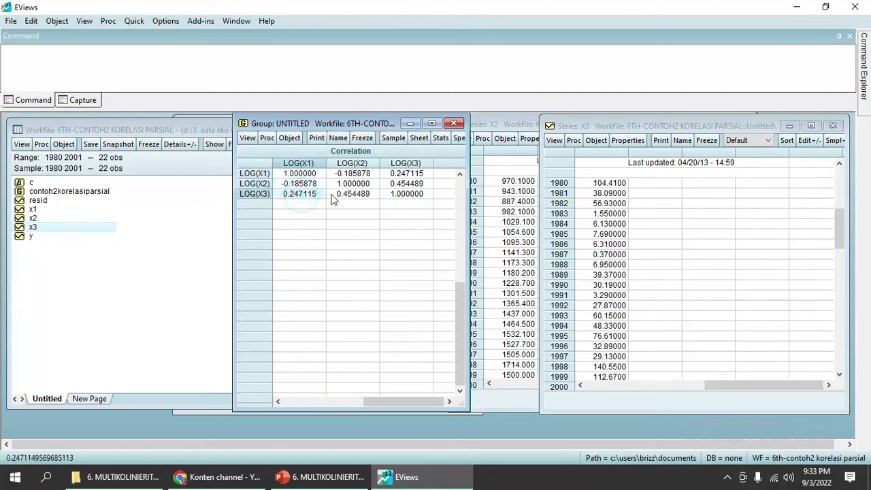
Step: Switch to the PowerPoint presentation and compare the correlation table with the analysis and conclusion on slide 17
{"action": "left_click", "coordinate": [320, 477]}
{"action": "scroll", "coordinate": [282, 285], "scroll_direction": "down", "scroll_amount": 1}
{"action": "scroll", "coordinate": [409, 286], "scroll_direction": "up", "scroll_amount": 1}
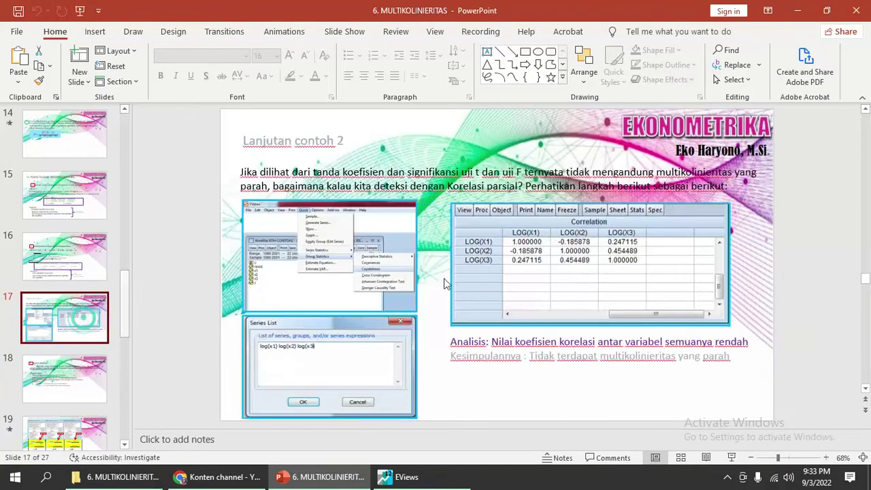